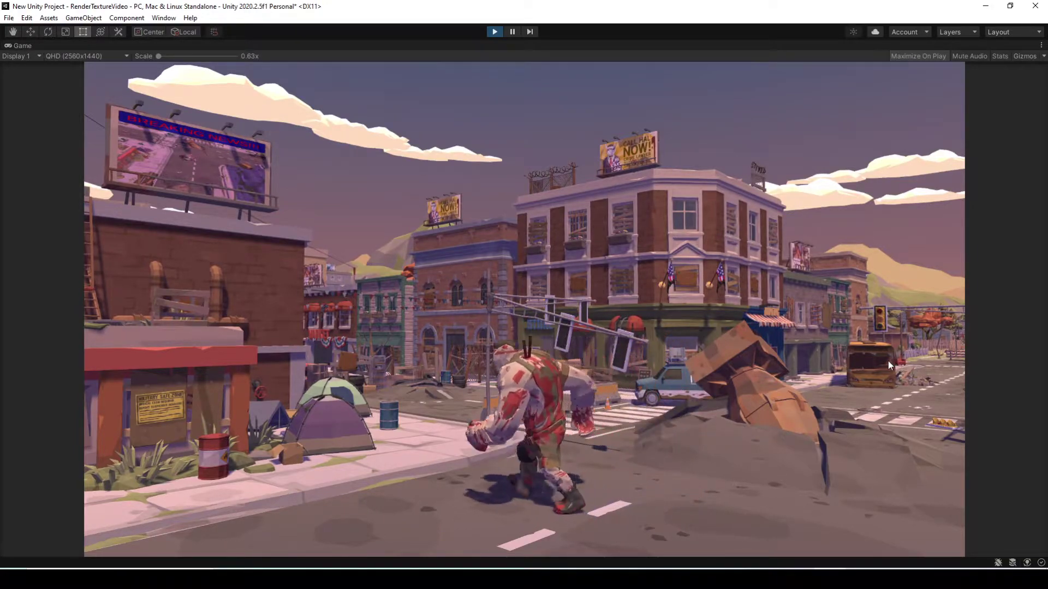
Exit Play mode and orbit the Scene view toward the rooftop billboard.
{"action": "key", "text": "ctrl+p"}
{"action": "right_click_drag", "start_coordinate": [424, 276], "coordinate": [365, 217]}
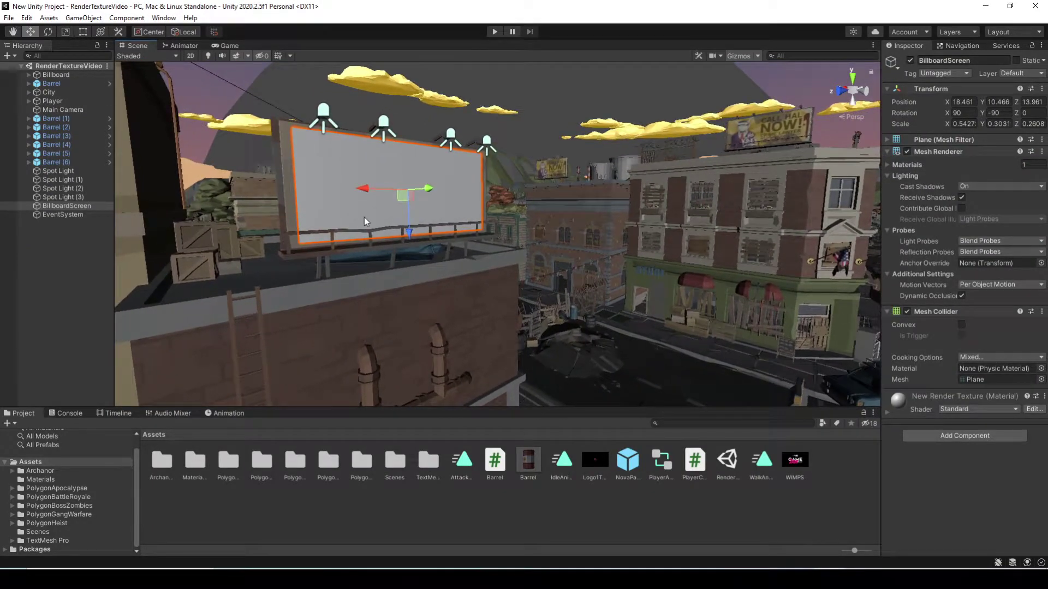
{"action": "left_click", "coordinate": [492, 33]}
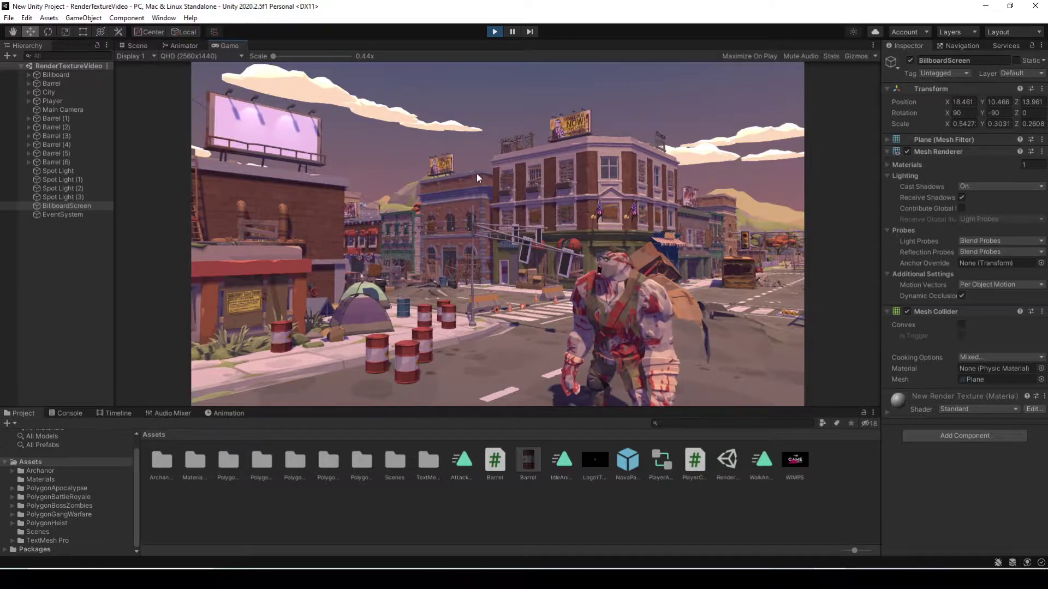
{"action": "left_click", "coordinate": [494, 31]}
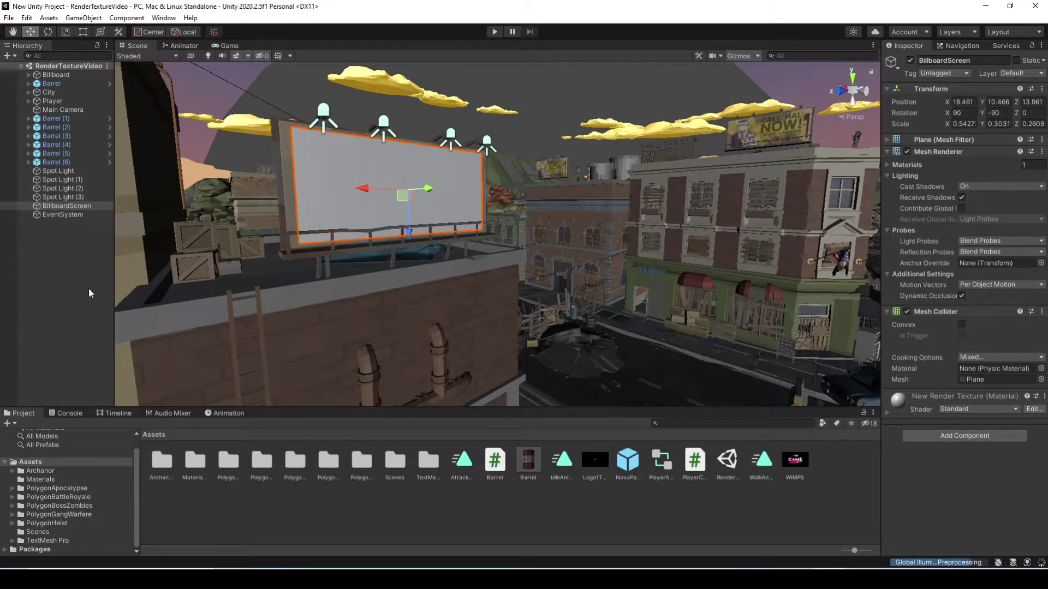
{"action": "left_click", "coordinate": [65, 272]}
{"action": "right_click", "coordinate": [65, 272]}
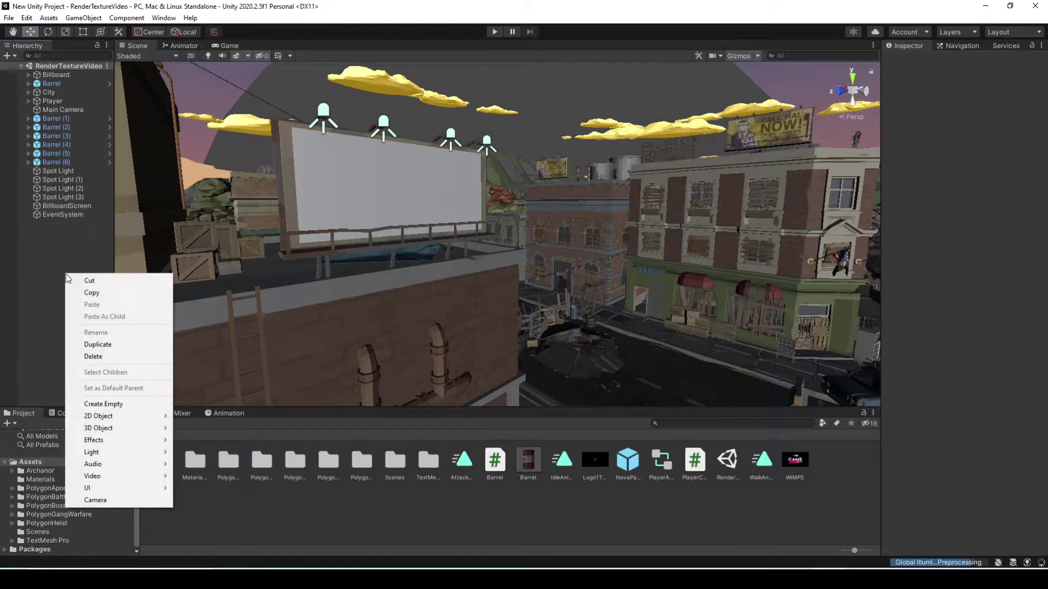
Create a new camera in the Hierarchy named AerialCamera.
{"action": "left_click", "coordinate": [109, 500]}
{"action": "type", "text": "AerialCamera"}
{"action": "key", "text": "Return"}
Frame the street from above and align AerialCamera to that overhead view.
{"action": "right_click_drag", "start_coordinate": [538, 313], "coordinate": [688, 452]}
{"action": "left_click", "coordinate": [55, 222]}
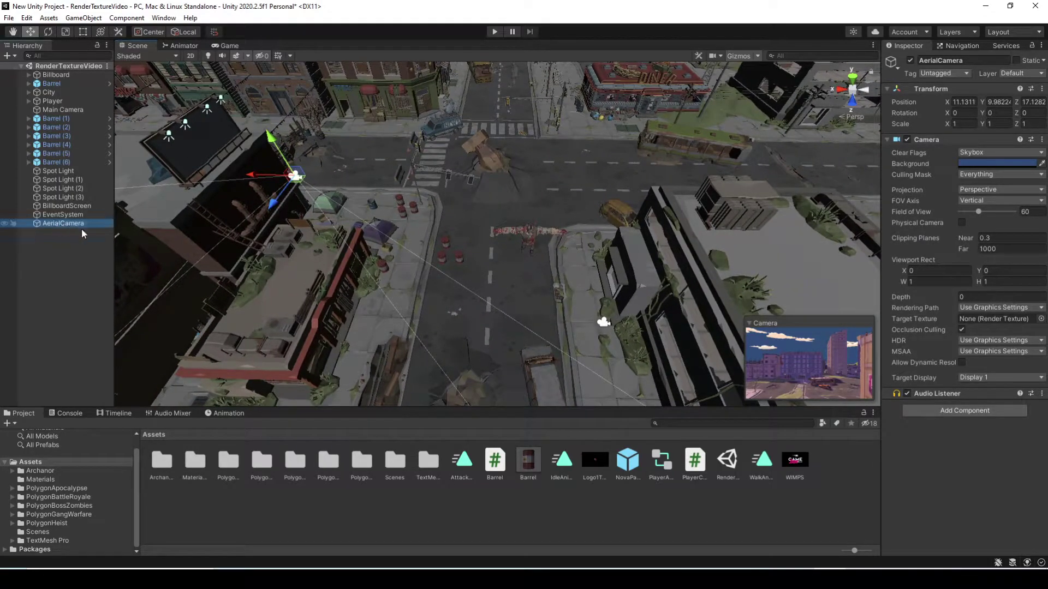
{"action": "key", "text": "ctrl+shift+f"}
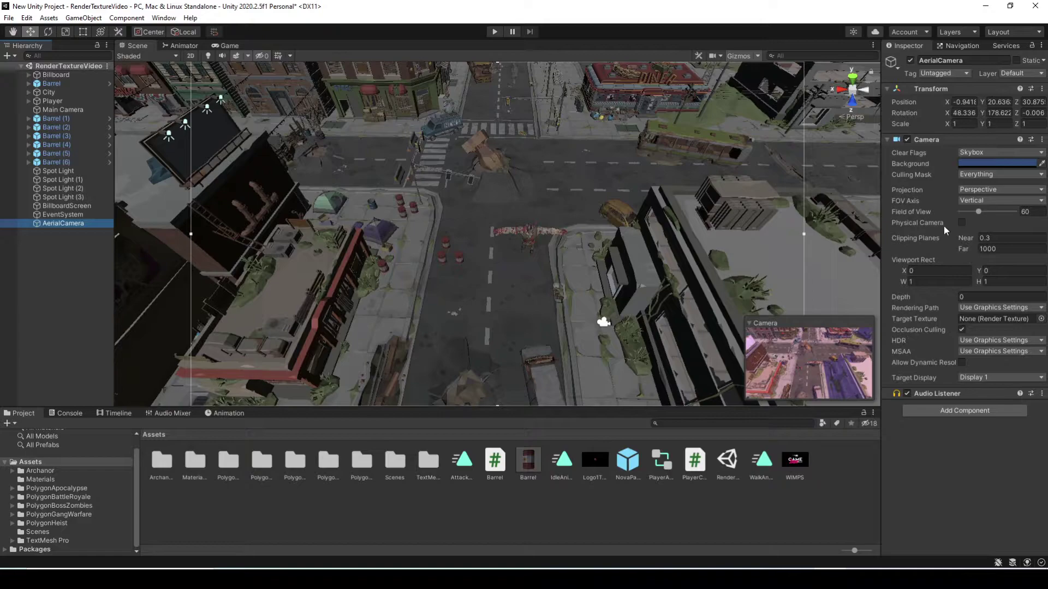
Create a Render Texture asset in Assets and name it AerialTexture.
{"action": "right_click", "coordinate": [772, 515]}
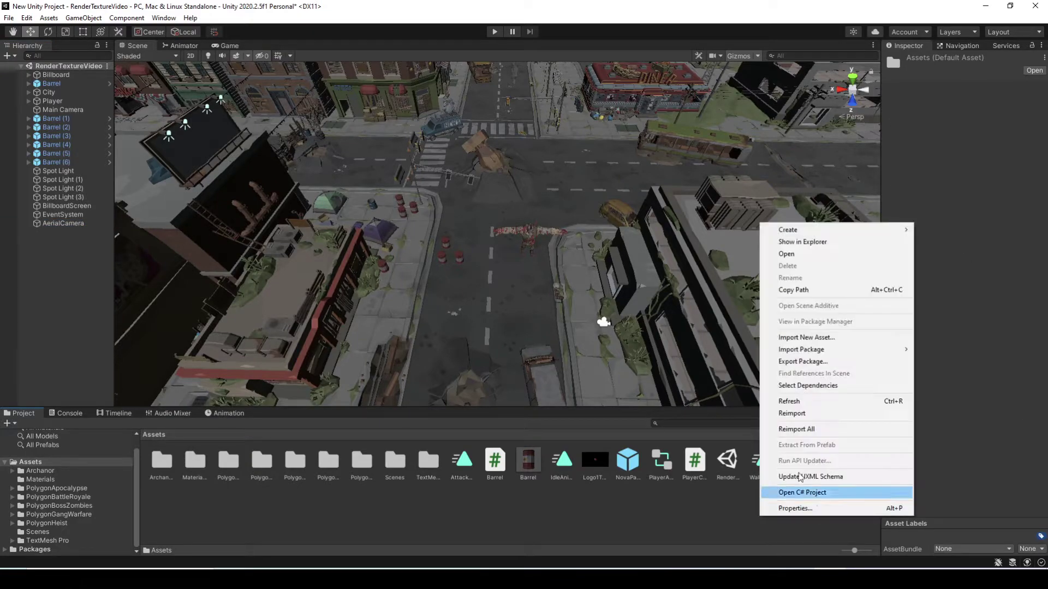
{"action": "mouse_move", "coordinate": [841, 231]}
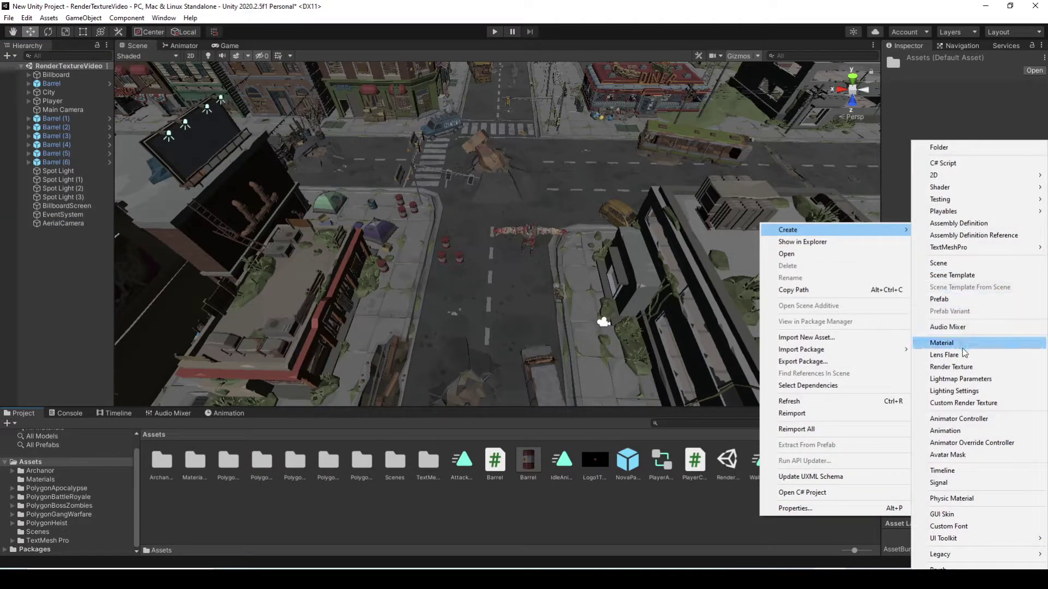
{"action": "left_click", "coordinate": [966, 366]}
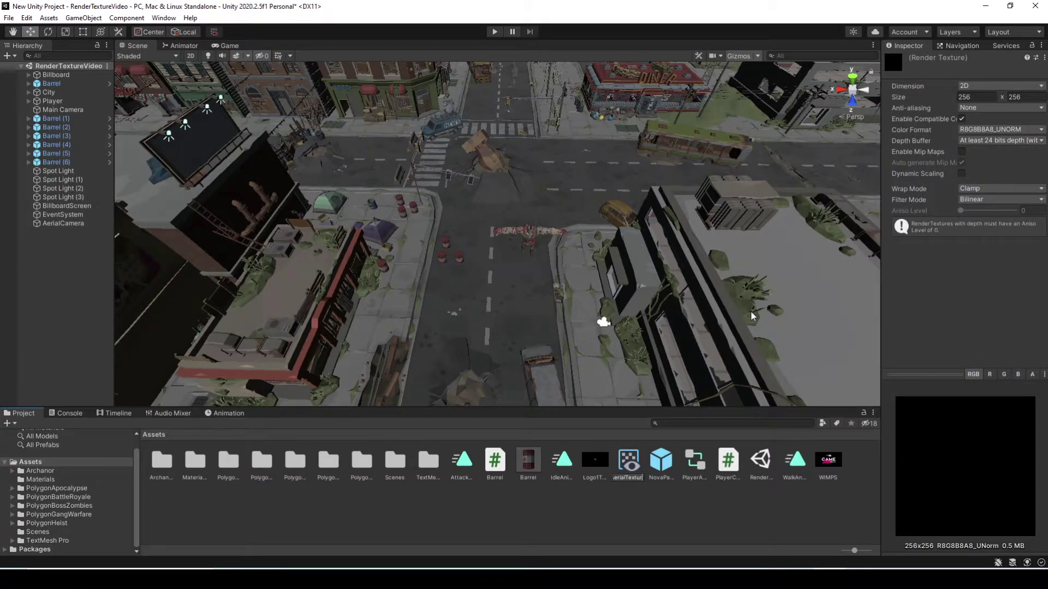
{"action": "type", "text": "AerialTexture"}
{"action": "key", "text": "Return"}
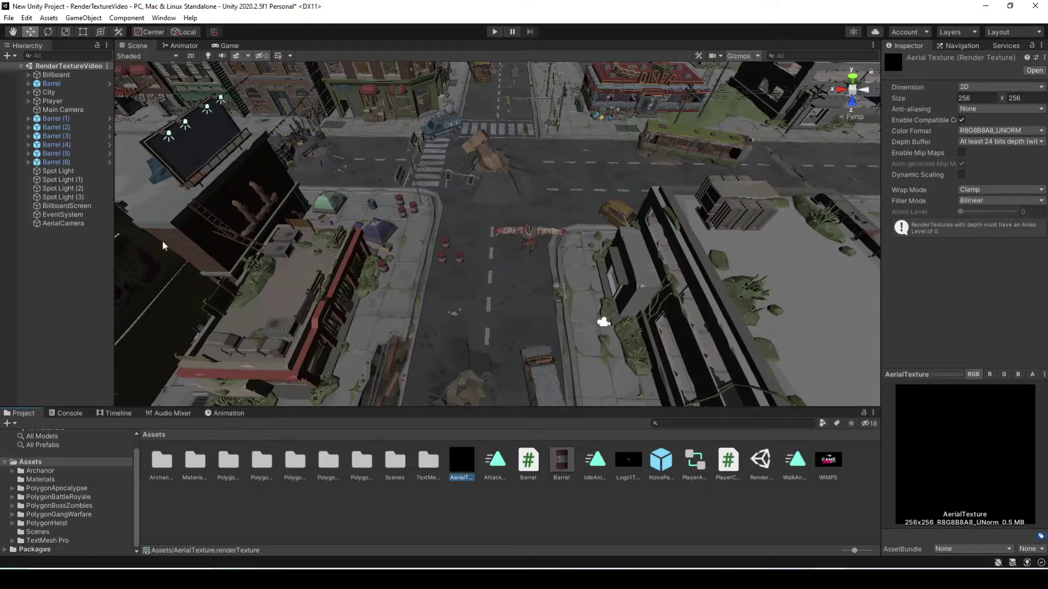
Assign AerialTexture as the AerialCamera's Target Texture.
{"action": "left_click", "coordinate": [63, 225]}
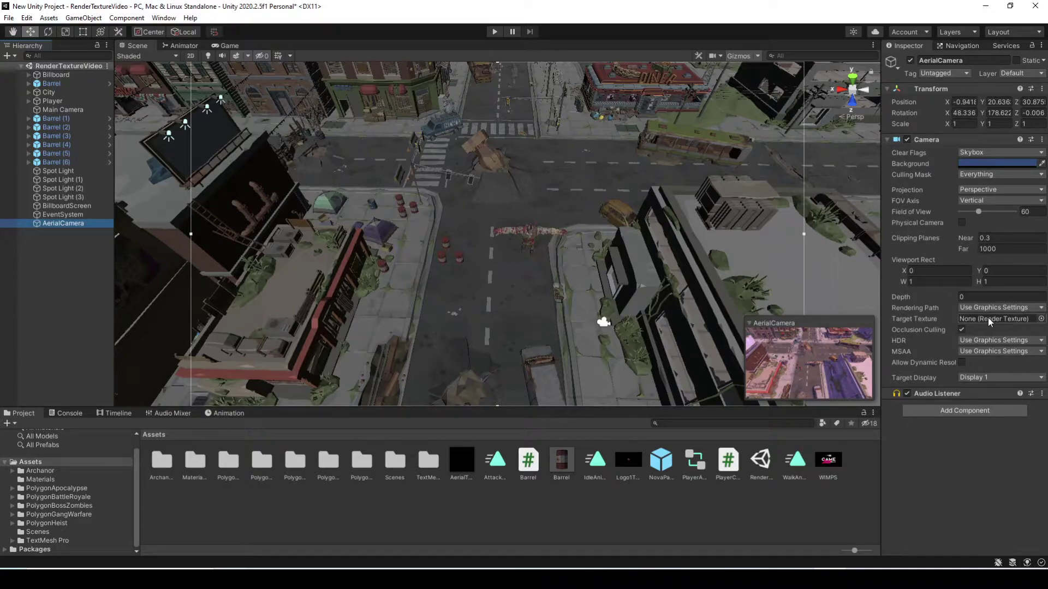
{"action": "left_click", "coordinate": [1040, 319]}
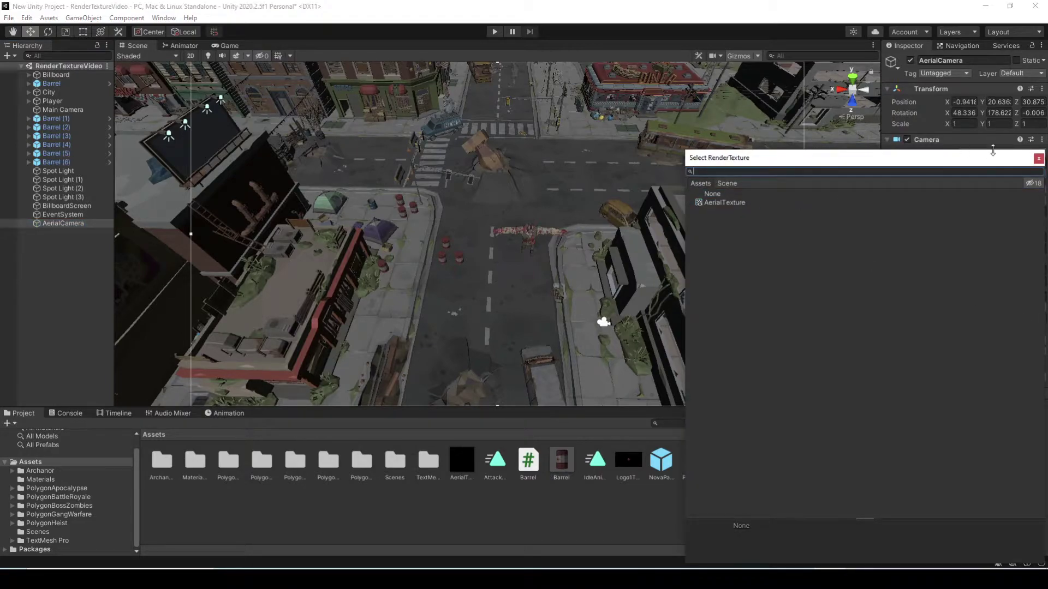
{"action": "left_click", "coordinate": [1038, 158]}
{"action": "left_click_drag", "start_coordinate": [469, 462], "coordinate": [1008, 326]}
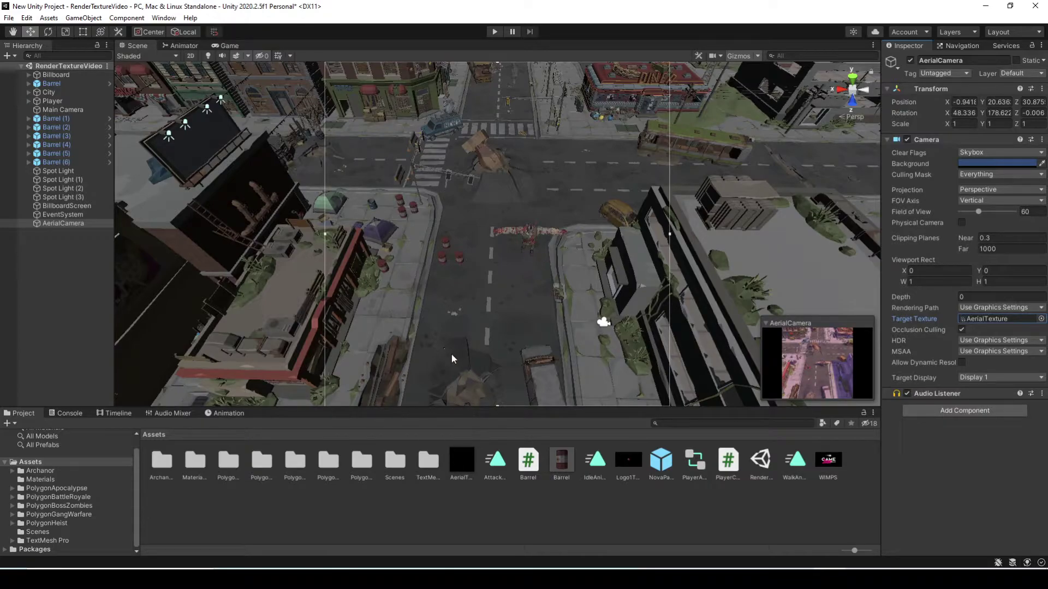
{"action": "left_click_drag", "start_coordinate": [439, 326], "coordinate": [305, 217], "text": "alt"}
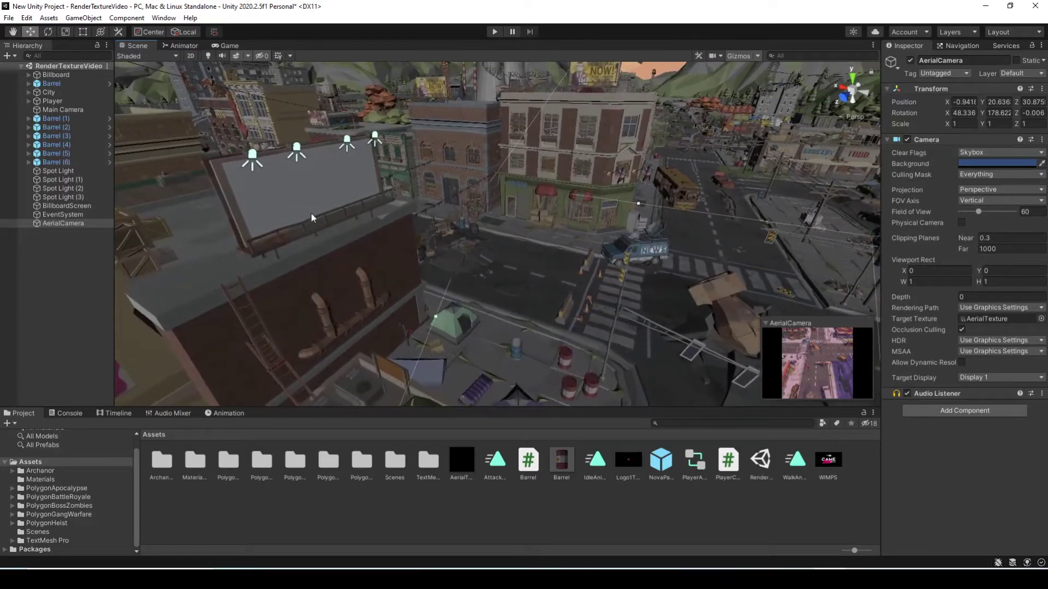
Apply AerialTexture to BillboardScreen and enter Play mode to check the live feed.
{"action": "left_click", "coordinate": [304, 214]}
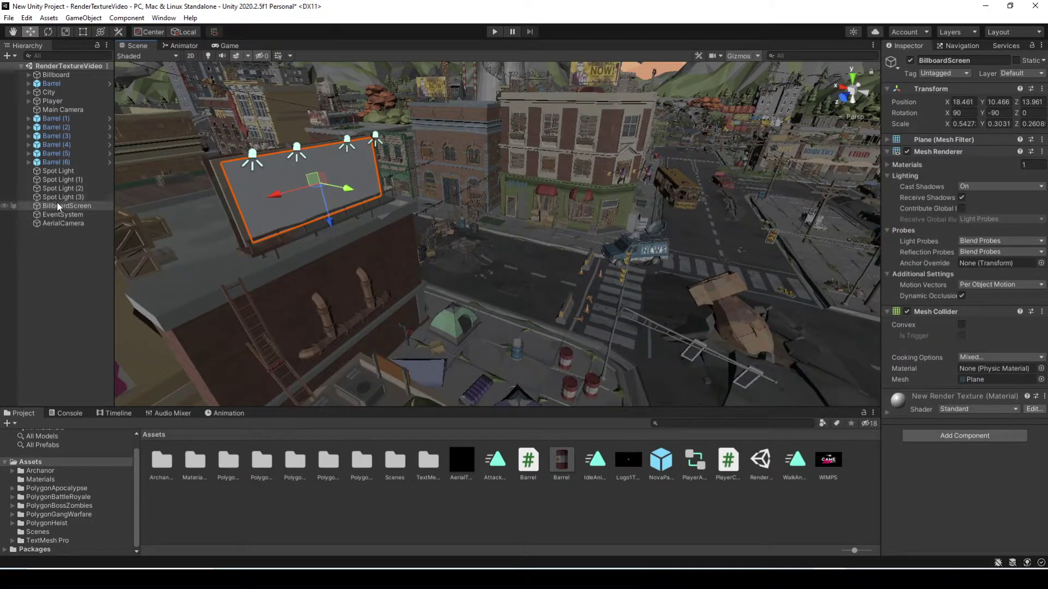
{"action": "left_click_drag", "start_coordinate": [457, 454], "coordinate": [77, 210]}
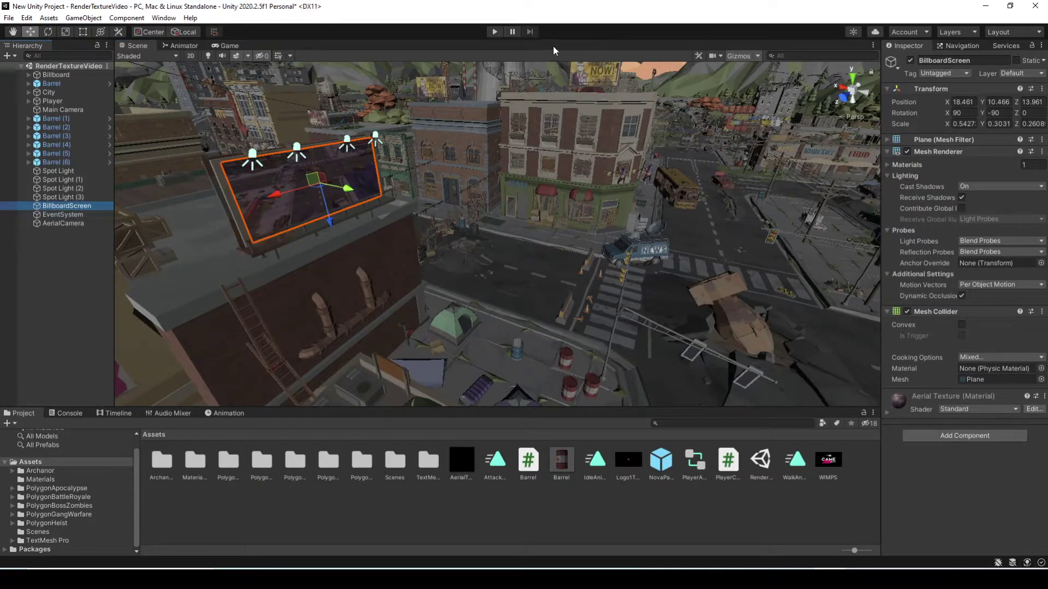
{"action": "left_click", "coordinate": [495, 32]}
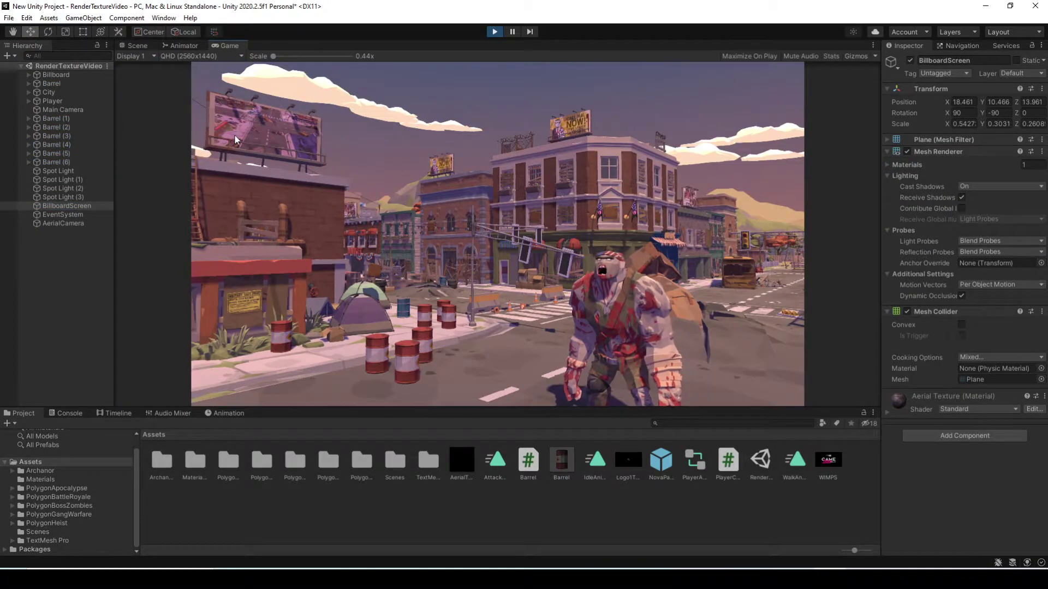
Walk the character around blasting barrels, then stop Play mode.
{"action": "key", "text": "w"}
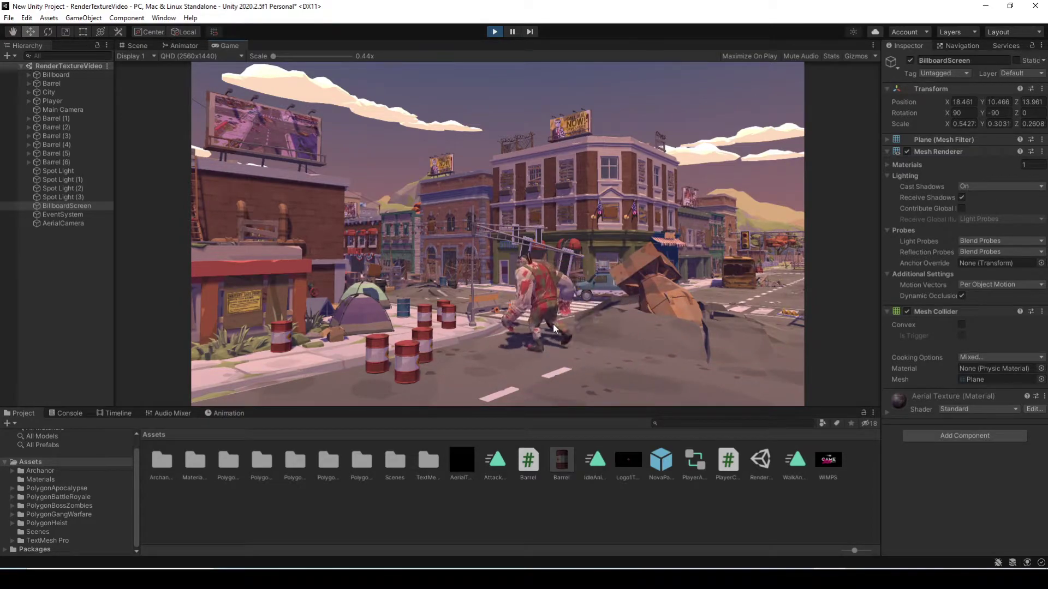
{"action": "left_click", "coordinate": [550, 323]}
{"action": "key", "text": "s"}
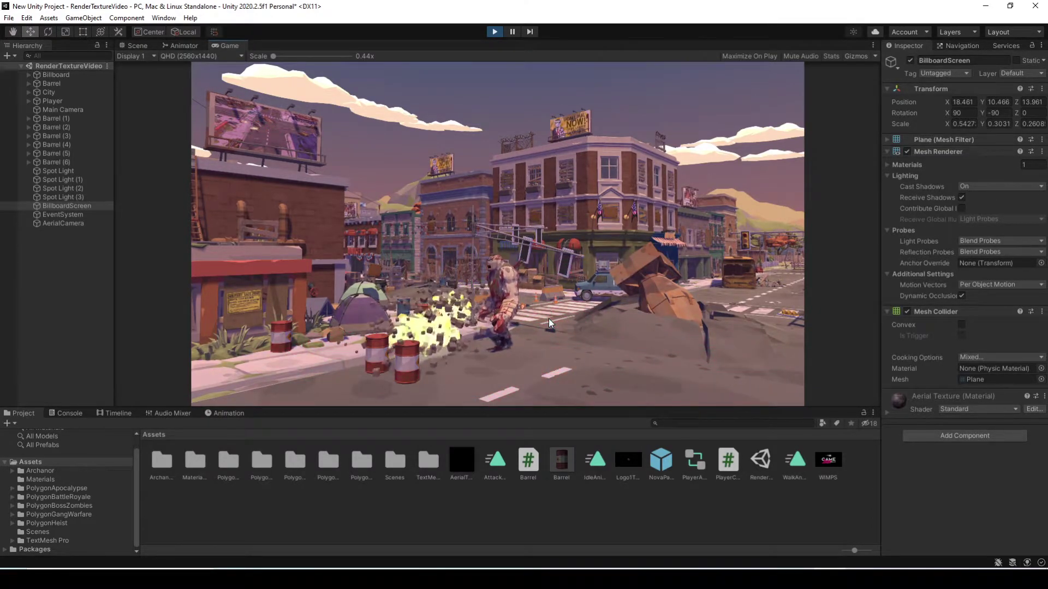
{"action": "left_click", "coordinate": [550, 319]}
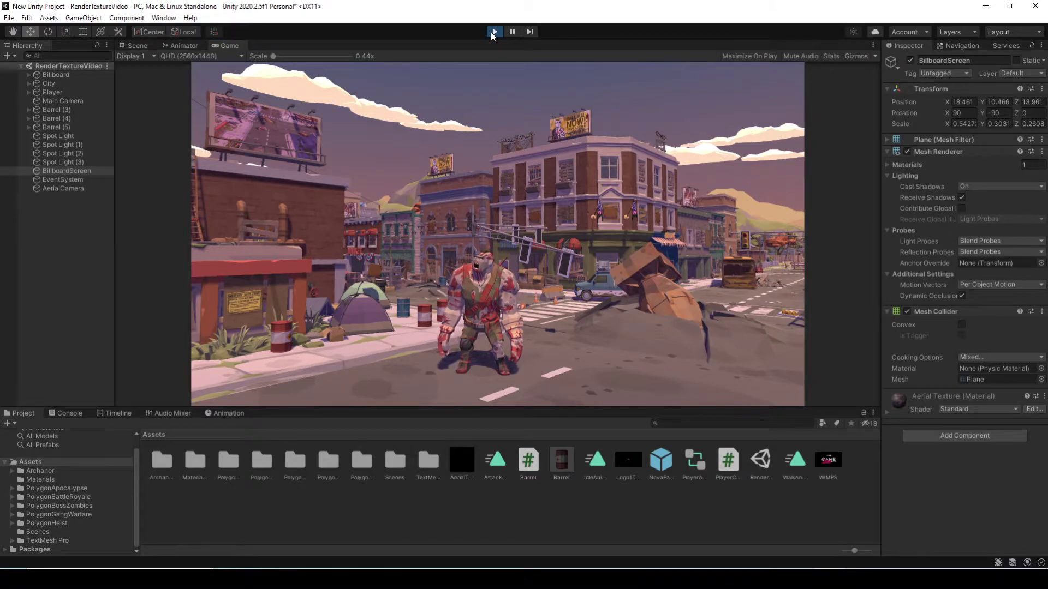
{"action": "left_click", "coordinate": [492, 32]}
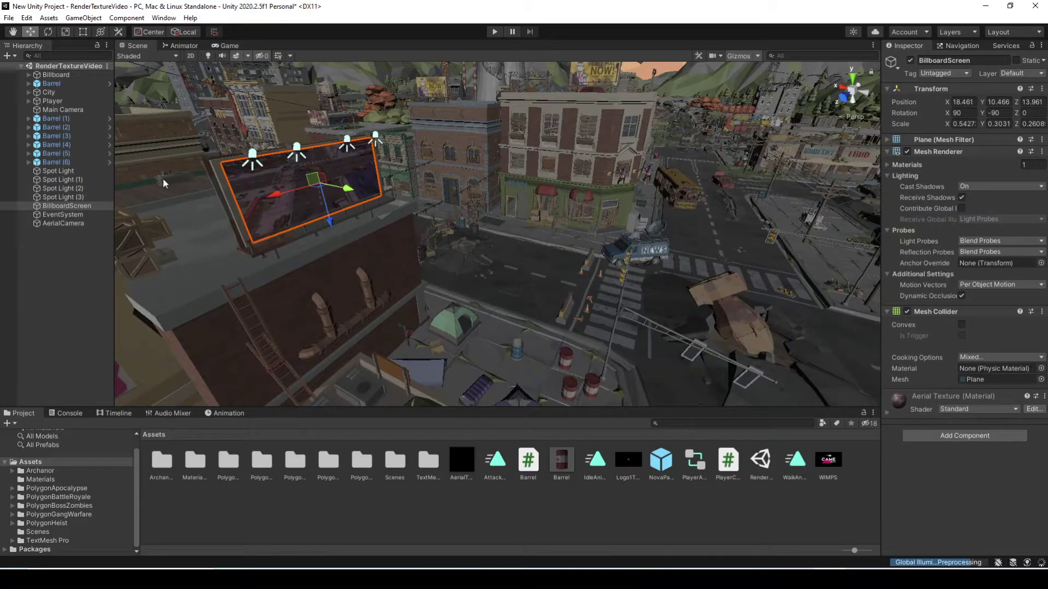
Add a UI Canvas as a child of AerialCamera and name it NewsCanvas.
{"action": "left_click", "coordinate": [81, 224]}
{"action": "double_click", "coordinate": [57, 228]}
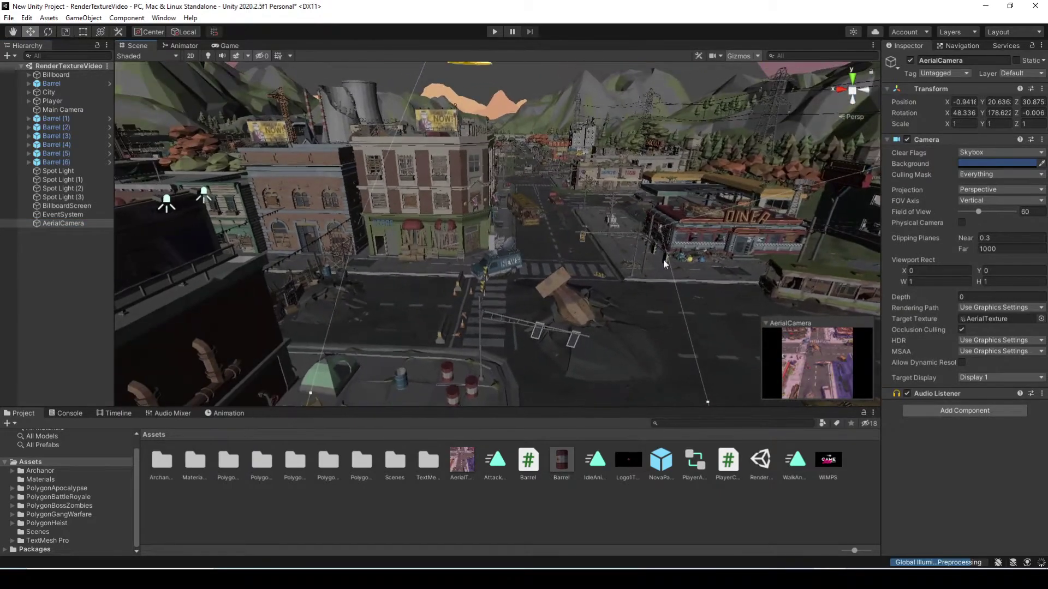
{"action": "right_click", "coordinate": [57, 228]}
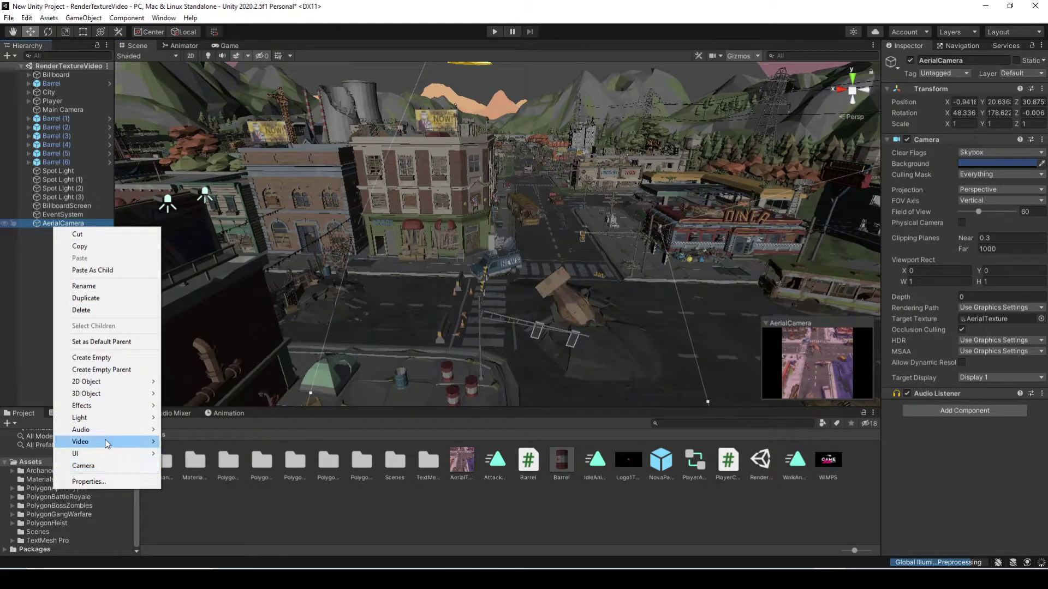
{"action": "mouse_move", "coordinate": [107, 453]}
{"action": "left_click", "coordinate": [223, 418]}
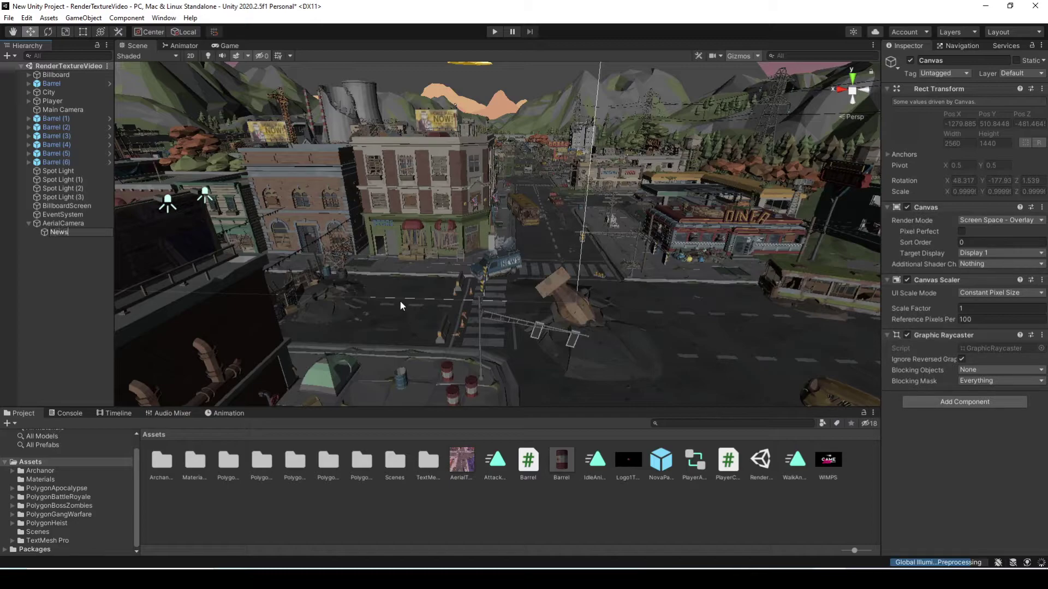
{"action": "type", "text": "as"}
{"action": "key", "text": "Return"}
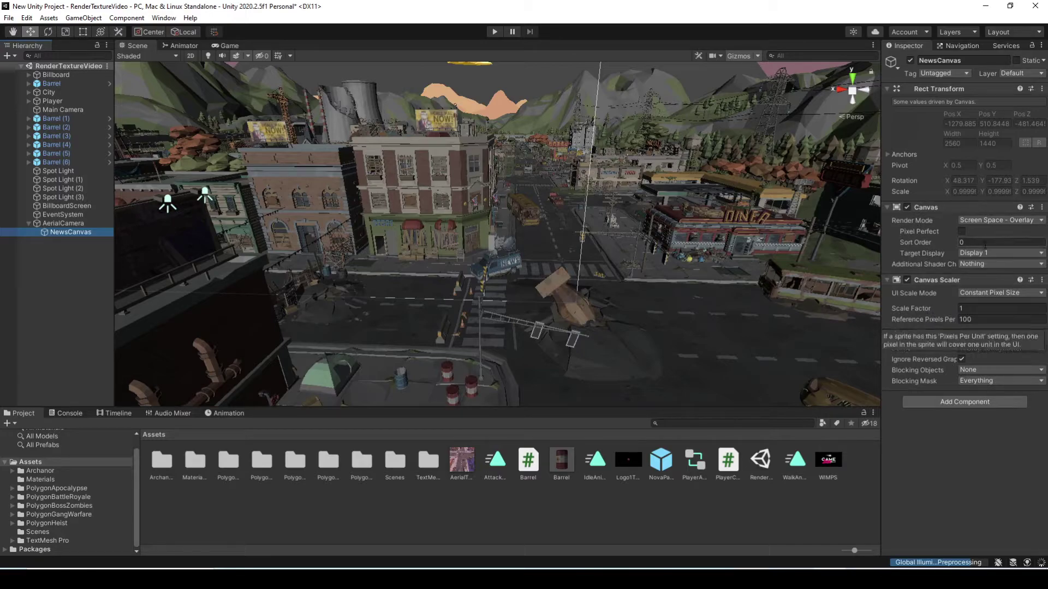
Set NewsCanvas to Screen Space - Camera using AerialCamera, with Plane Distance 0.5.
{"action": "left_click", "coordinate": [984, 221]}
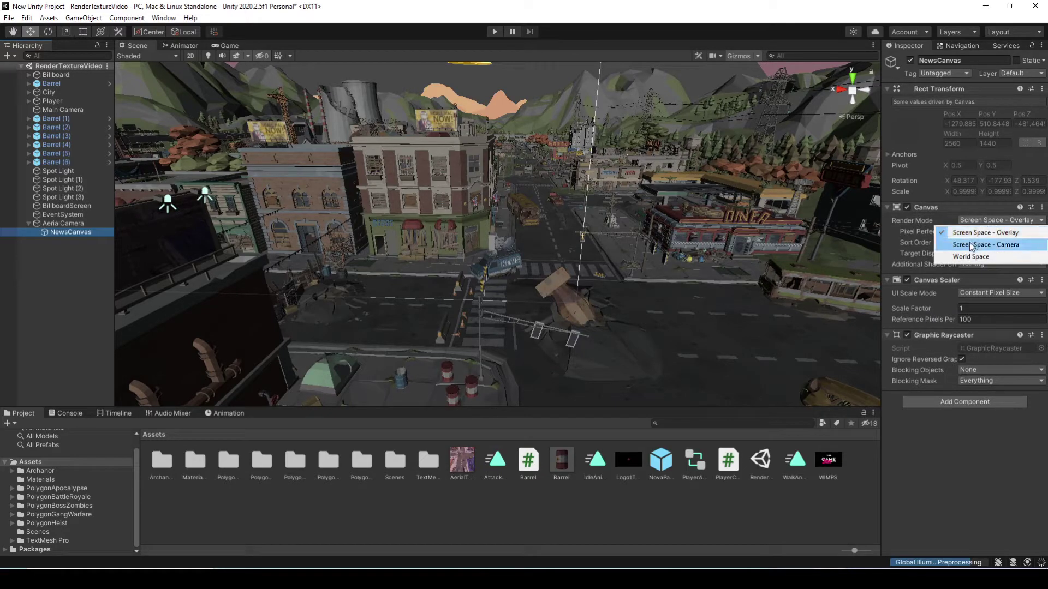
{"action": "left_click", "coordinate": [982, 244]}
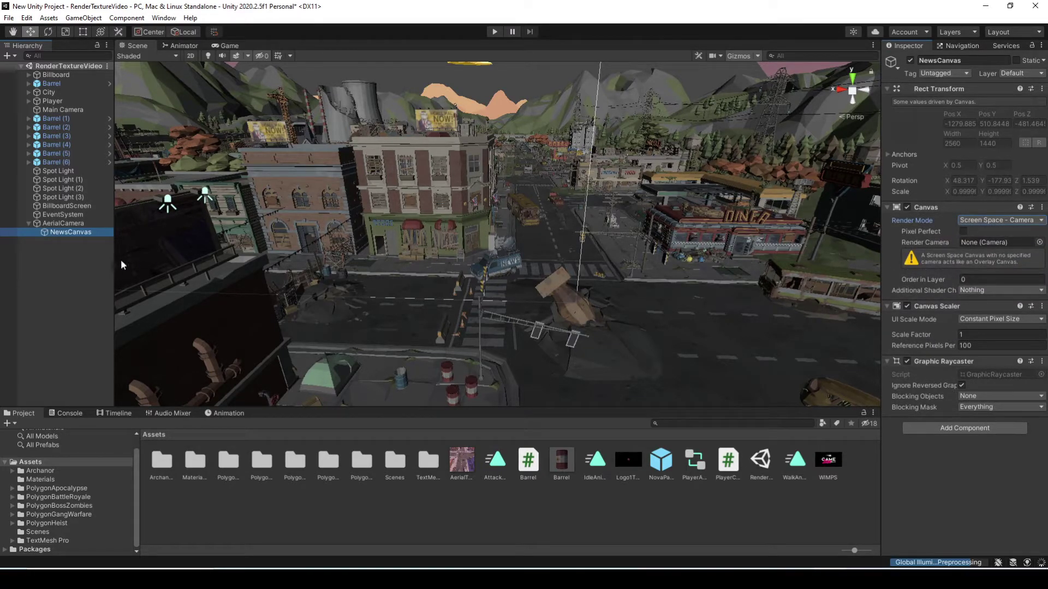
{"action": "left_click_drag", "start_coordinate": [975, 245], "coordinate": [971, 245]}
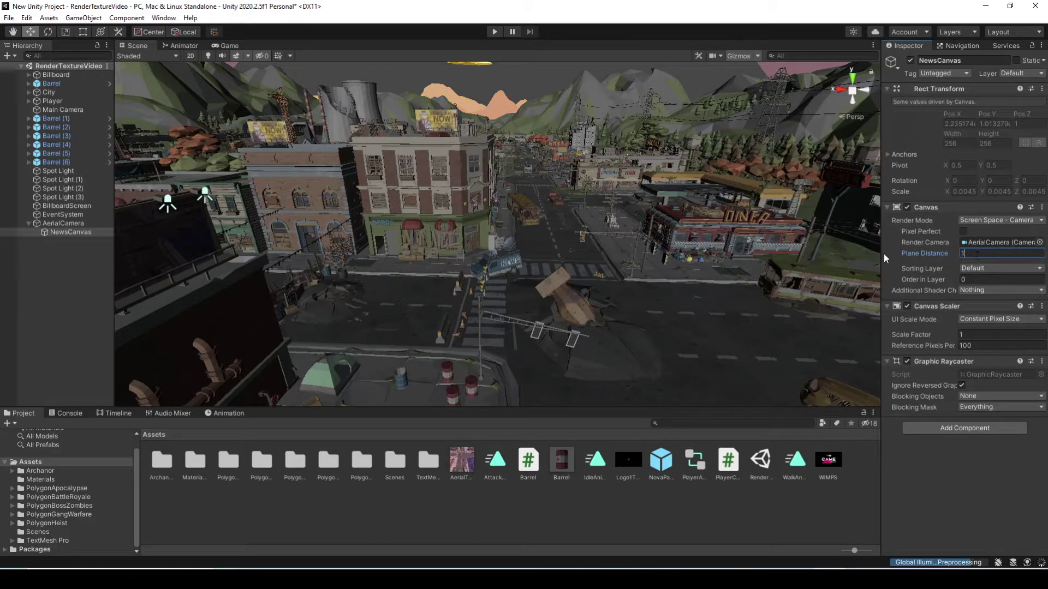
{"action": "key", "text": "f"}
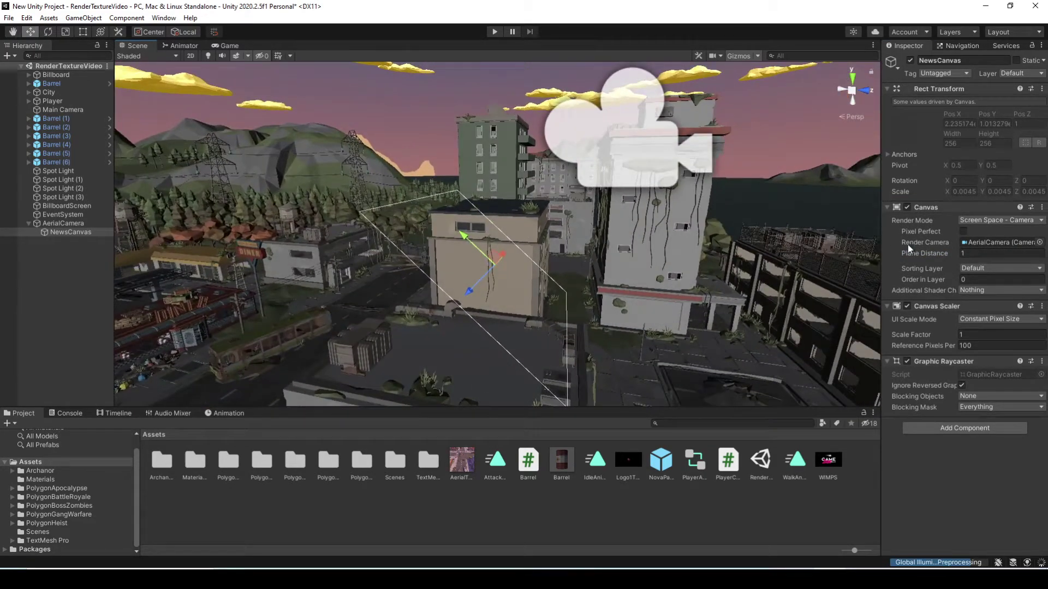
{"action": "mouse_move", "coordinate": [935, 251]}
{"action": "left_mouse_down"}
{"action": "mouse_move", "coordinate": [948, 255]}
{"action": "mouse_move", "coordinate": [915, 254]}
{"action": "left_mouse_up"}
{"action": "type", "text": "1"}
{"action": "key", "text": "BackSpace"}
{"action": "type", "text": ".5"}
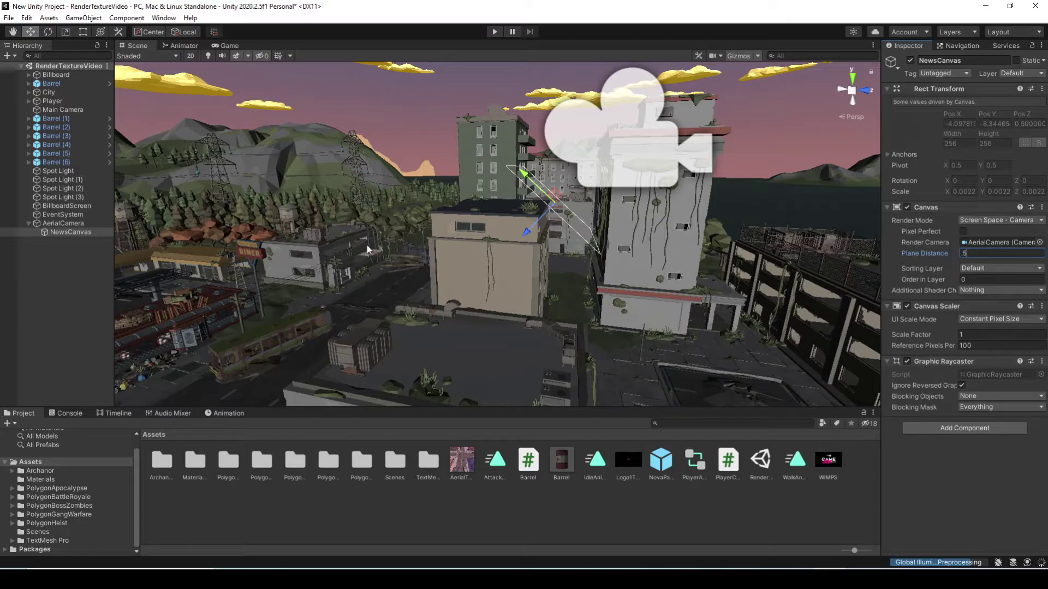
{"action": "left_click_drag", "start_coordinate": [502, 237], "coordinate": [436, 281], "text": "alt"}
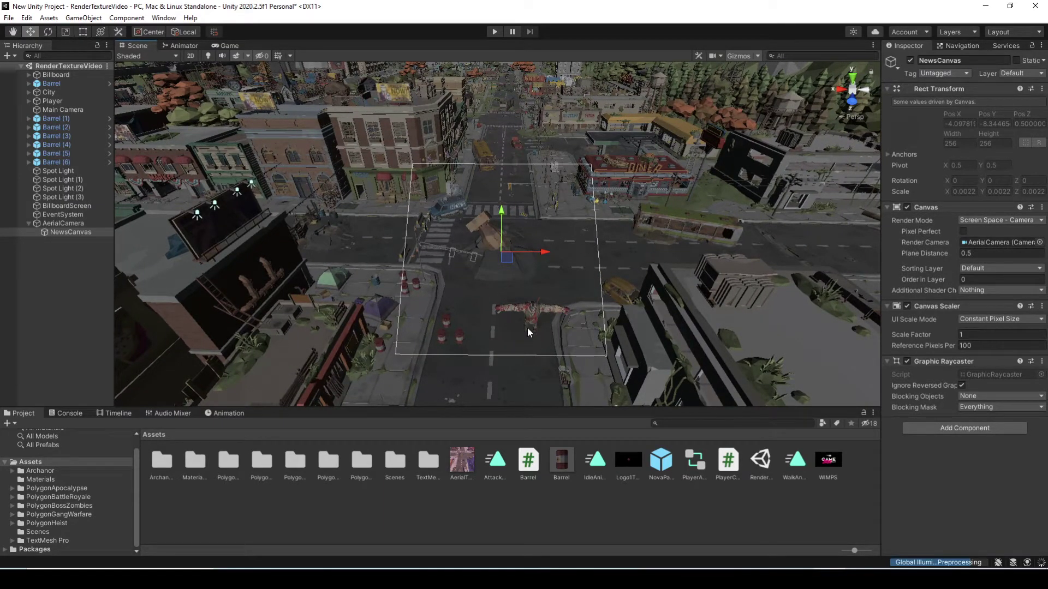
Add a UI Panel under NewsCanvas named ttr.
{"action": "right_click", "coordinate": [65, 231]}
{"action": "mouse_move", "coordinate": [120, 468]}
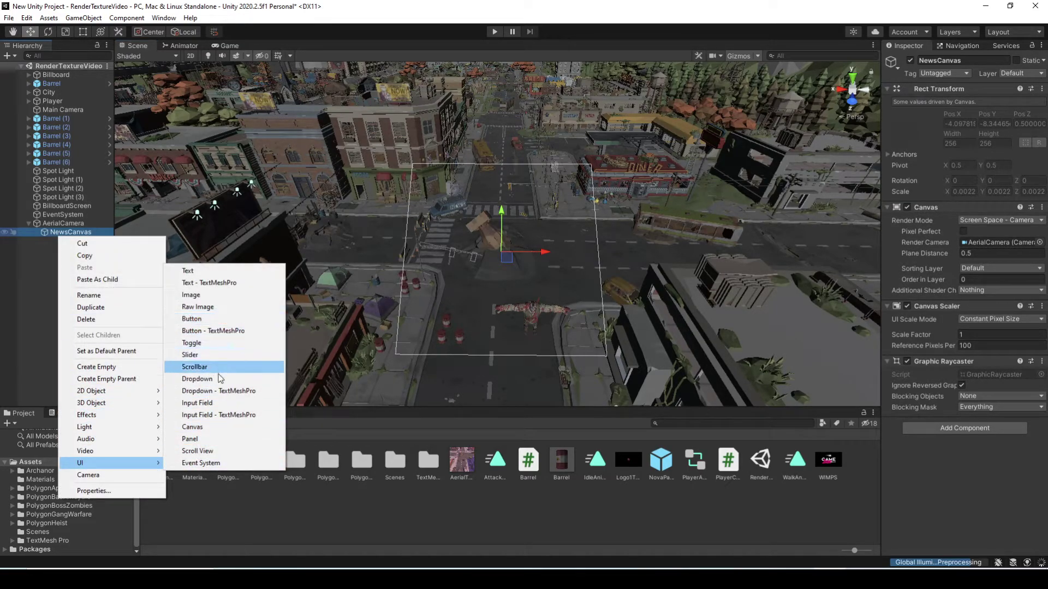
{"action": "left_click", "coordinate": [224, 439]}
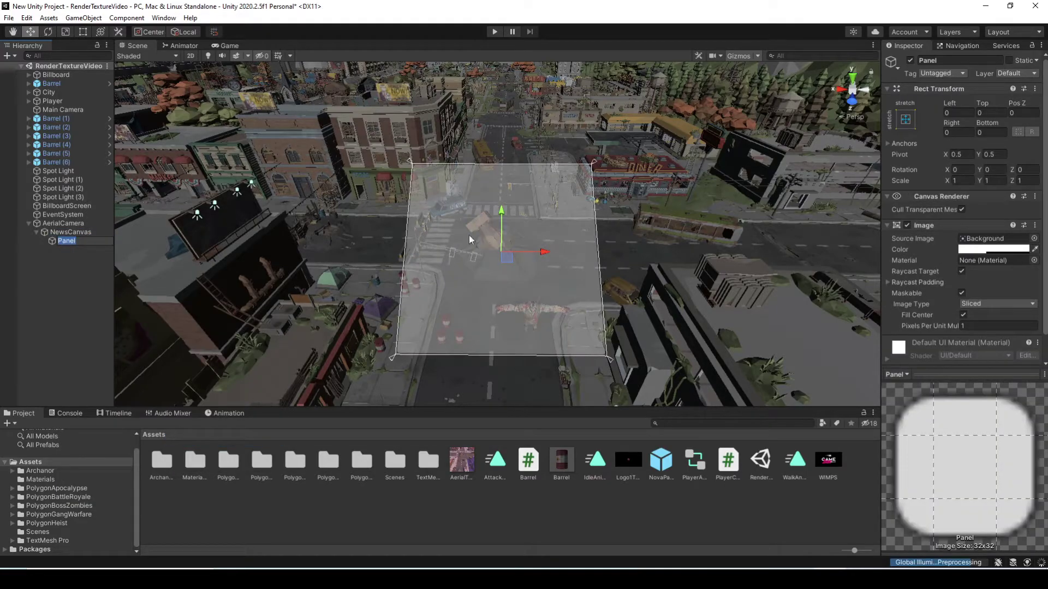
{"action": "type", "text": "ttr"}
{"action": "key", "text": "Return"}
Shrink the ttr panel to a strip along the top and colour it opaque blue.
{"action": "key", "text": "t"}
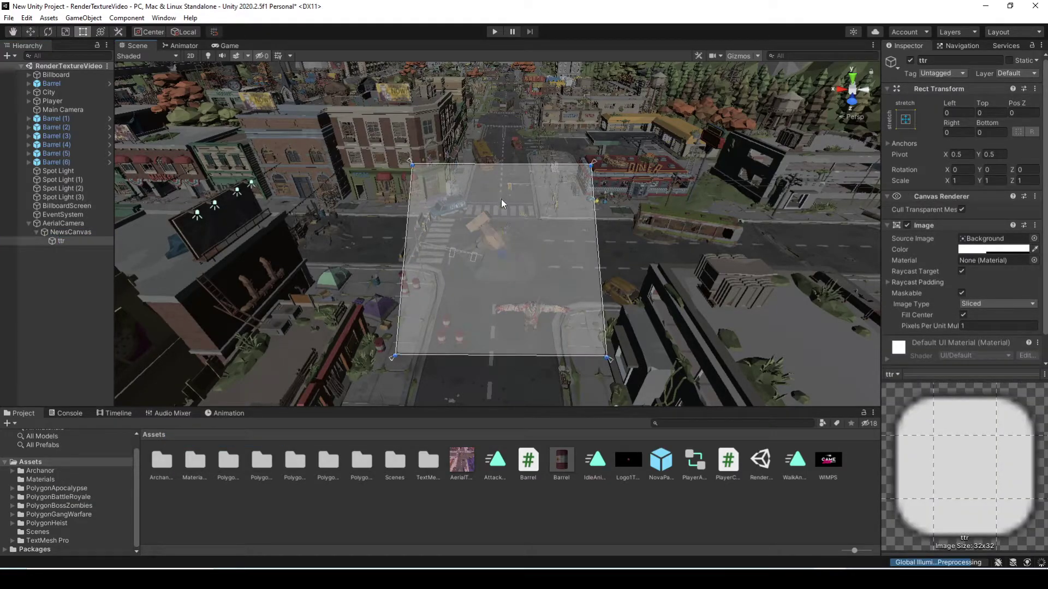
{"action": "left_click_drag", "start_coordinate": [504, 354], "coordinate": [502, 191]}
{"action": "left_click", "coordinate": [993, 249]}
{"action": "left_click", "coordinate": [1007, 305]}
{"action": "mouse_move", "coordinate": [962, 461]}
{"action": "left_mouse_down"}
{"action": "mouse_move", "coordinate": [1017, 466]}
{"action": "mouse_move", "coordinate": [978, 449]}
{"action": "left_mouse_up"}
{"action": "left_click", "coordinate": [1038, 241]}
{"action": "right_click", "coordinate": [74, 241]}
Add a TextMeshPro text under ttr reading 'BREAKING NEWS!!!' and widen its box.
{"action": "mouse_move", "coordinate": [164, 469]}
{"action": "left_click", "coordinate": [234, 290]}
{"action": "type", "text": "BREAKING NEWS!!!"}
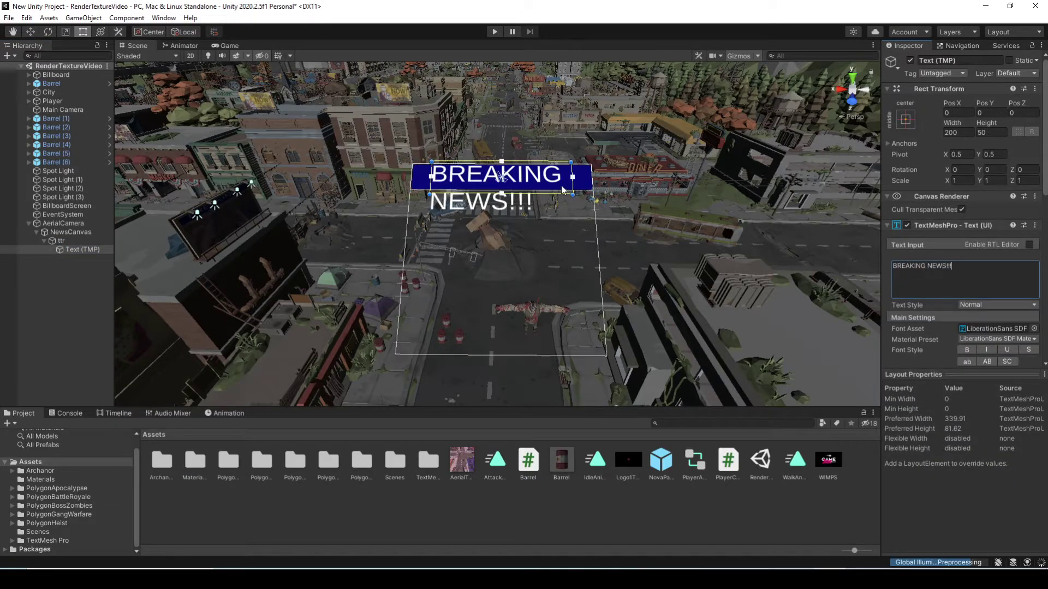
{"action": "left_click_drag", "start_coordinate": [573, 177], "coordinate": [616, 178]}
{"action": "left_click_drag", "start_coordinate": [437, 192], "coordinate": [416, 192]}
Centre the text both ways, reduce font size to 24.6, and disable wrapping.
{"action": "scroll", "coordinate": [973, 333], "scroll_direction": "down", "scroll_amount": 5}
{"action": "left_click", "coordinate": [975, 168]}
{"action": "left_click", "coordinate": [975, 180]}
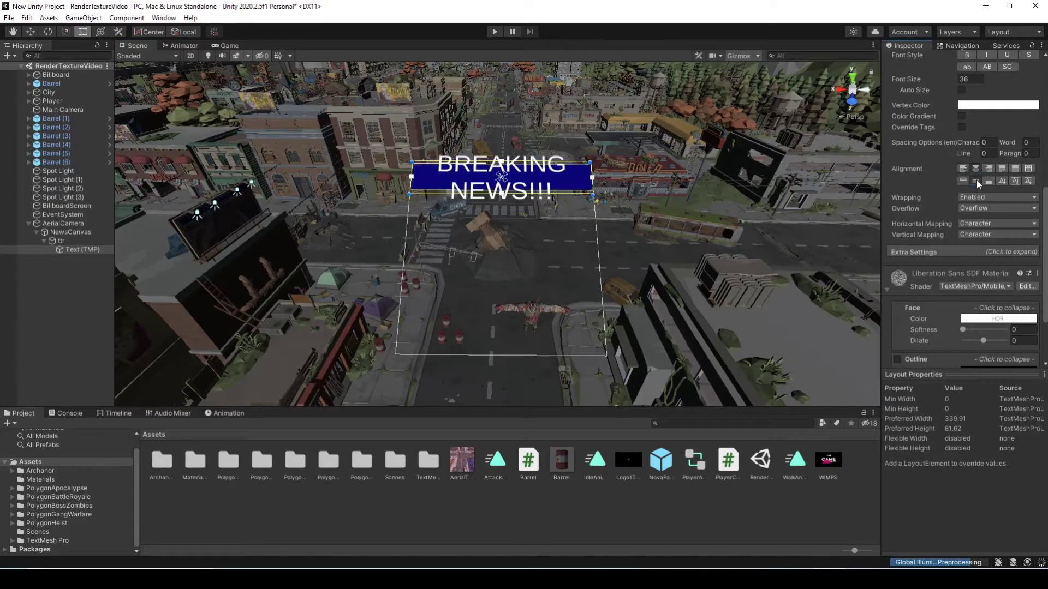
{"action": "scroll", "coordinate": [938, 329], "scroll_direction": "up", "scroll_amount": 4}
{"action": "mouse_move", "coordinate": [909, 175]}
{"action": "left_mouse_down"}
{"action": "mouse_move", "coordinate": [909, 199]}
{"action": "mouse_move", "coordinate": [901, 174]}
{"action": "left_mouse_up"}
{"action": "left_click", "coordinate": [982, 308]}
Set the text's Vertex Color to red, then select AerialCamera to preview it.
{"action": "left_click", "coordinate": [998, 203]}
{"action": "left_click_drag", "start_coordinate": [988, 277], "coordinate": [1020, 254]}
{"action": "left_click", "coordinate": [505, 194]}
{"action": "left_click", "coordinate": [84, 223]}
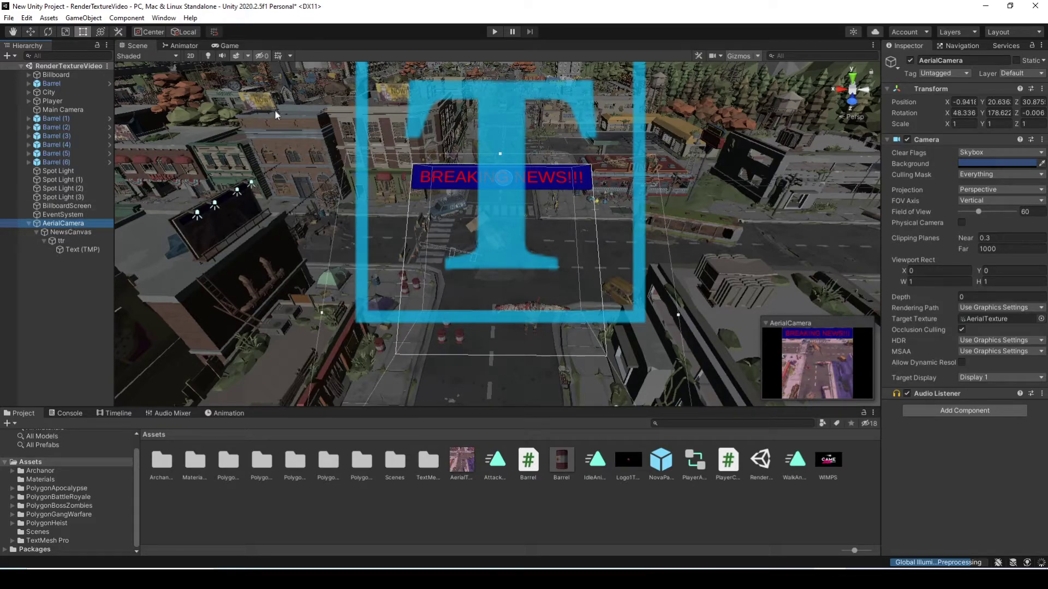
Enter Play mode to watch the billboard's live aerial feed with the 'BREAKING NEWS!!!' banner.
{"action": "left_click", "coordinate": [495, 32]}
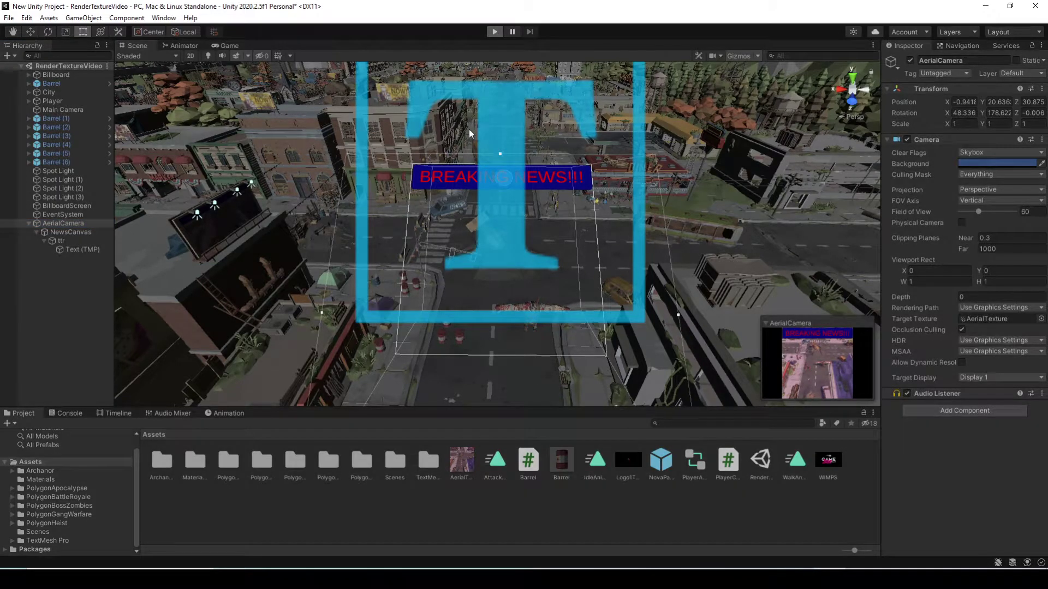